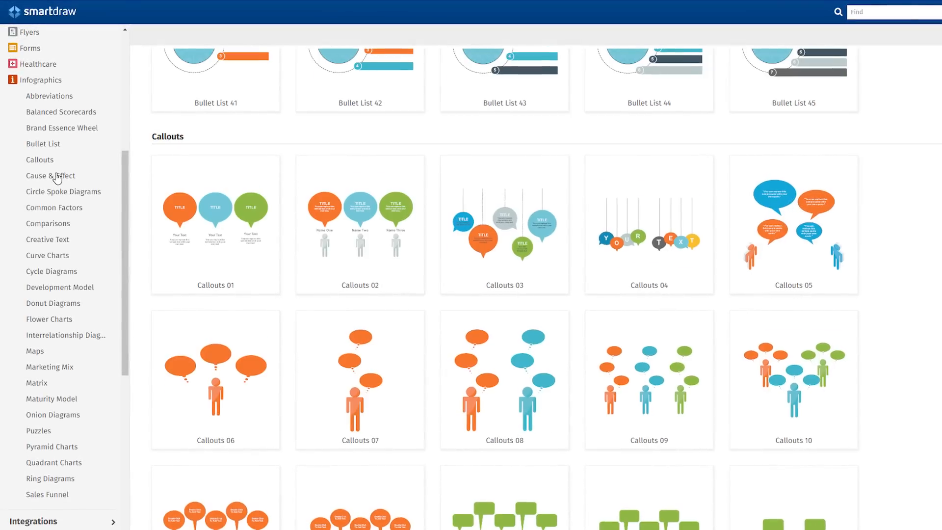
- Browse the Comparisons, Creative Text, Curve Charts and Development Model infographic template categories
click(62, 192)
click(48, 224)
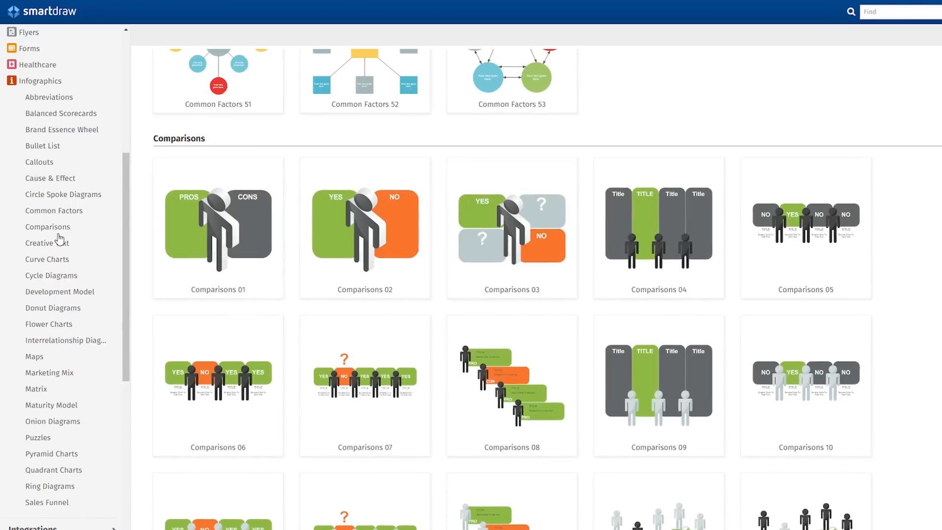
click(47, 240)
click(46, 260)
click(51, 276)
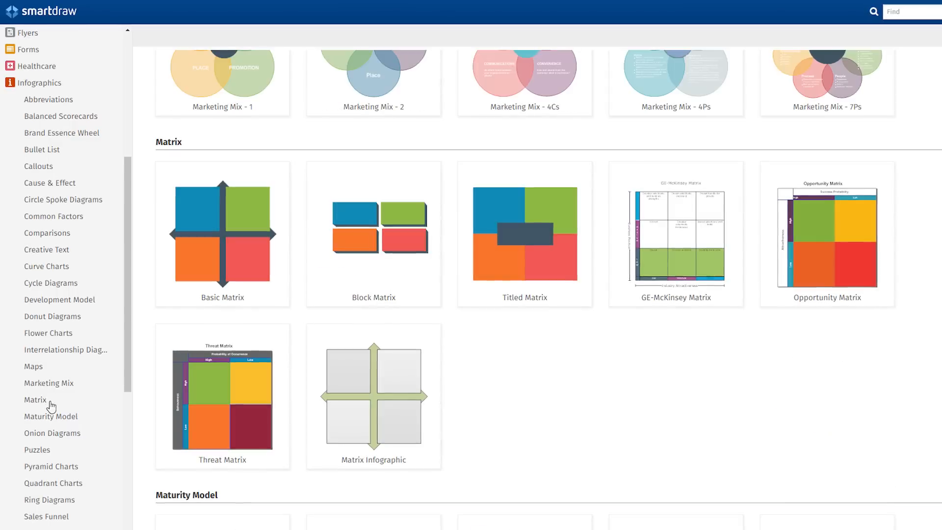
- Browse the Maturity Model, Puzzles and Quadrant Charts template categories
click(51, 417)
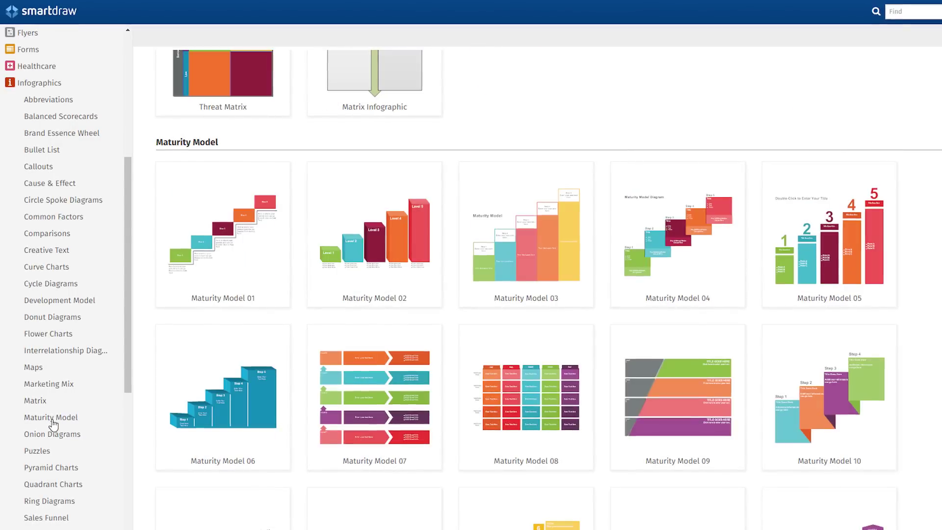
click(37, 452)
click(53, 485)
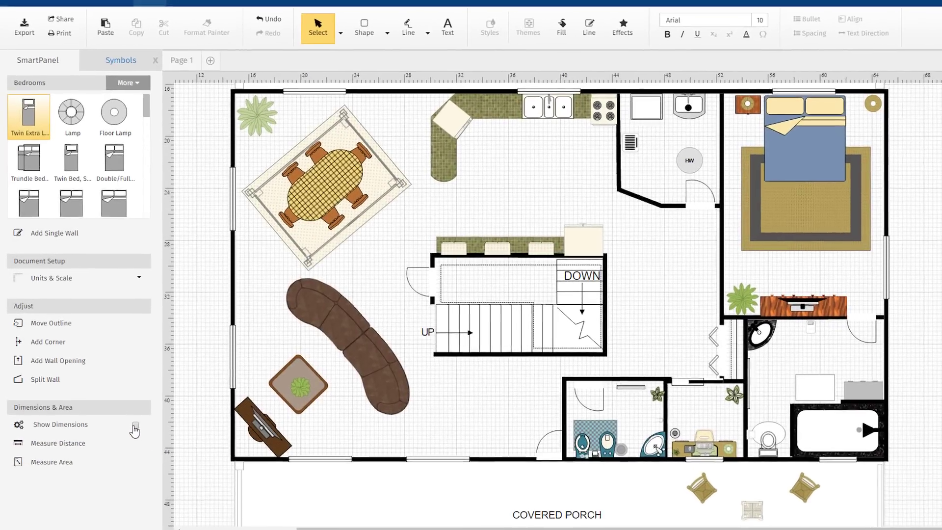
- Turn on Show Dimensions for the floor plan and review the Units & Scale and printing scale options
click(135, 427)
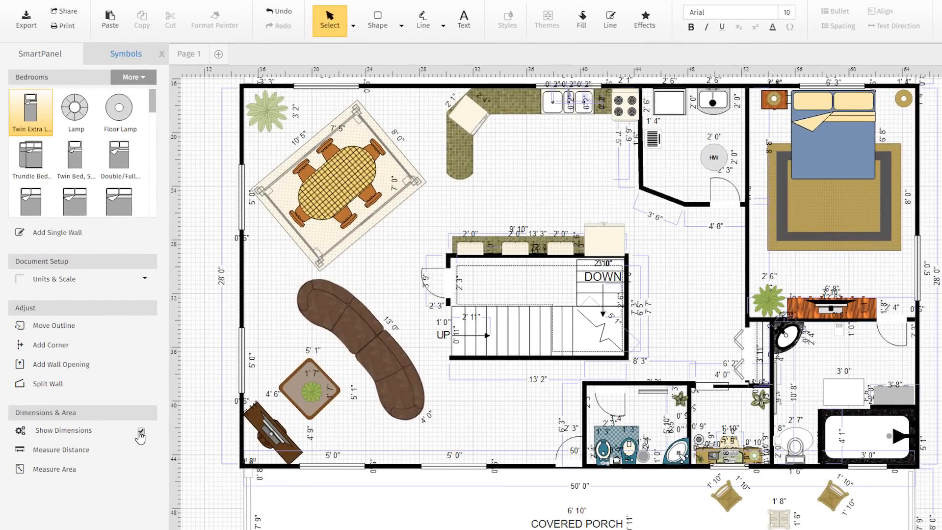
click(129, 280)
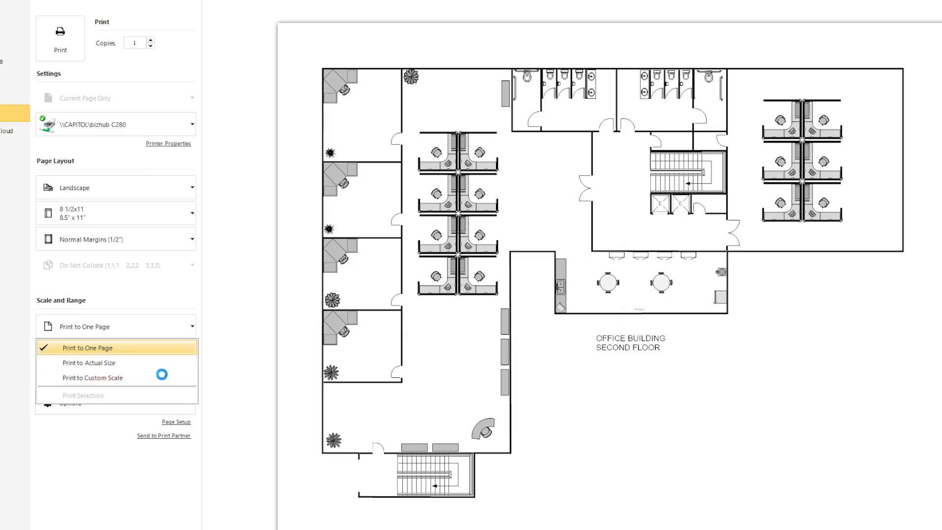
click(155, 361)
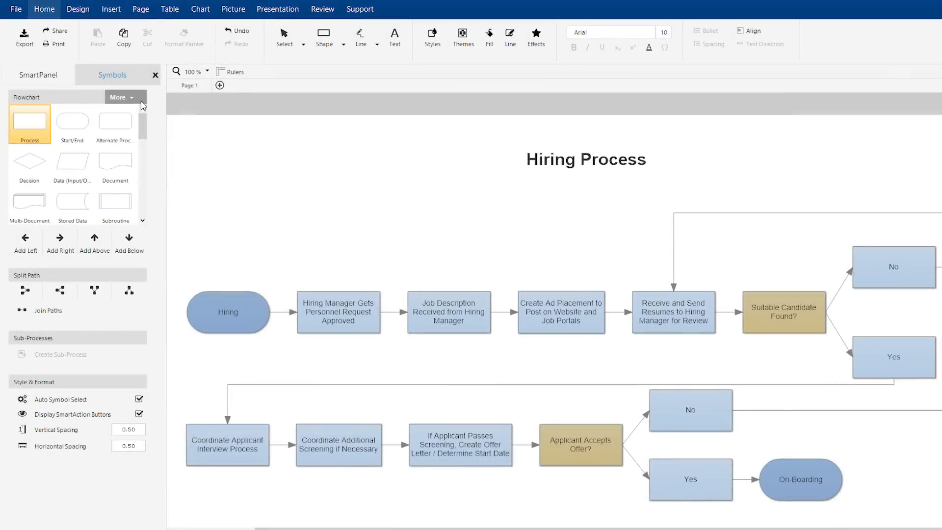
- Import Workflow Stencils.vssx as a symbol library via Import Visio Stencil
click(134, 100)
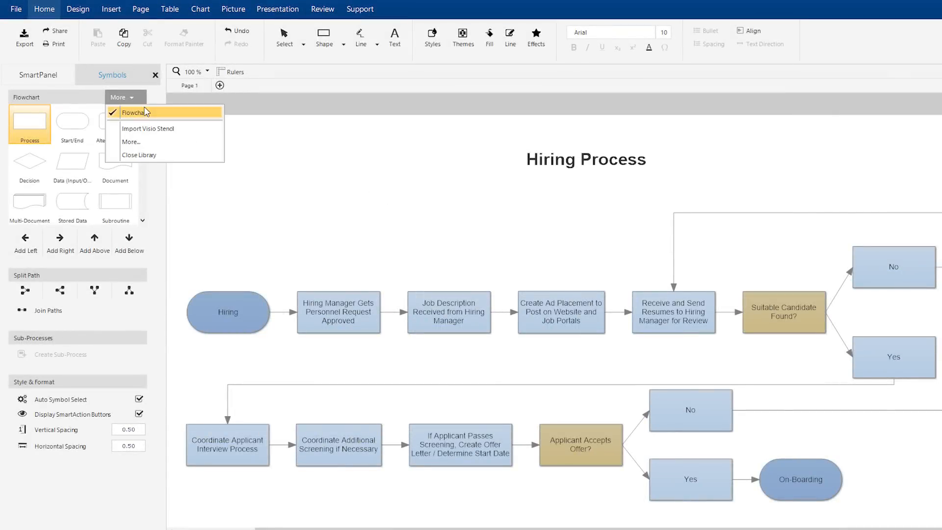
click(148, 128)
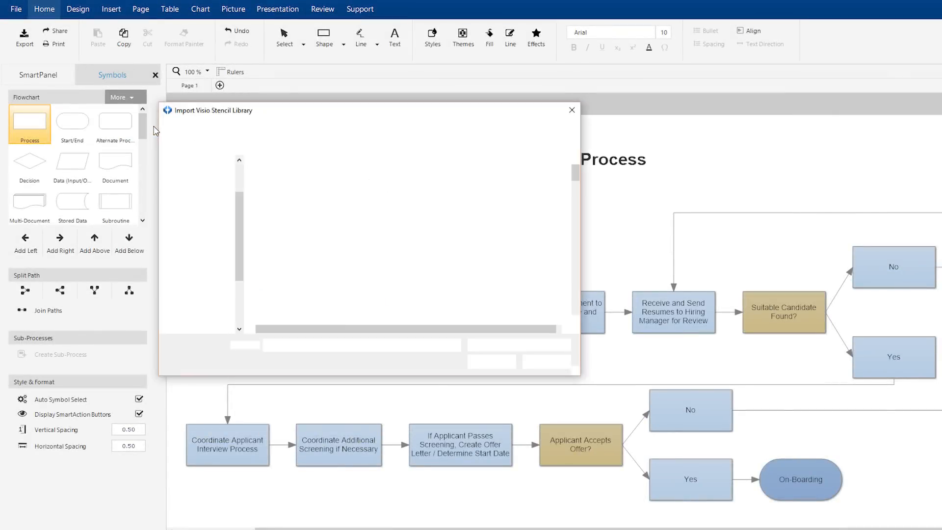
double_click(265, 179)
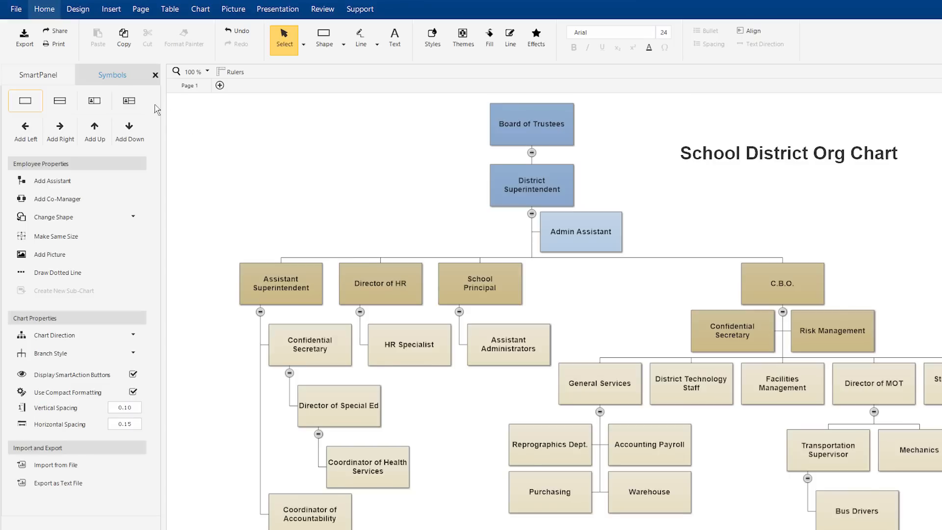
- Export the org chart as a Visio file and open School District Org Chart.vsdx in Visio
click(24, 38)
click(56, 65)
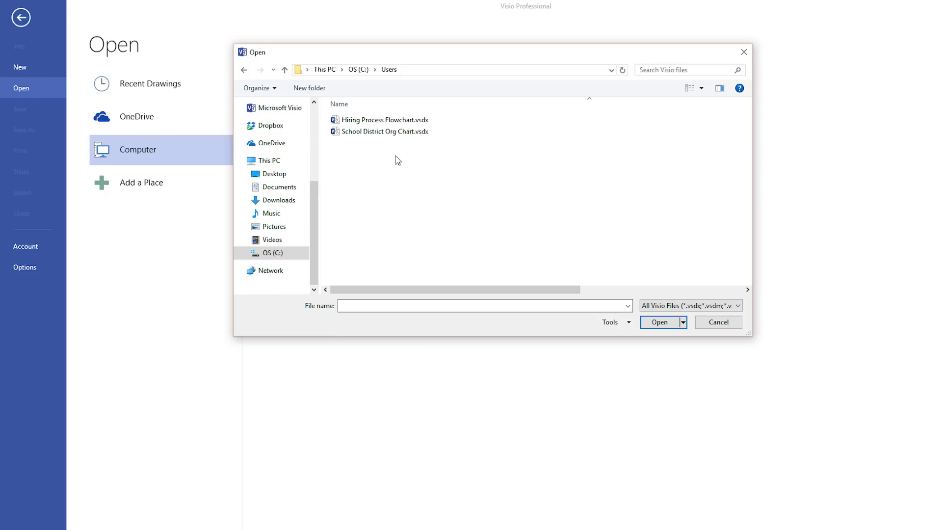
click(398, 136)
double_click(397, 133)
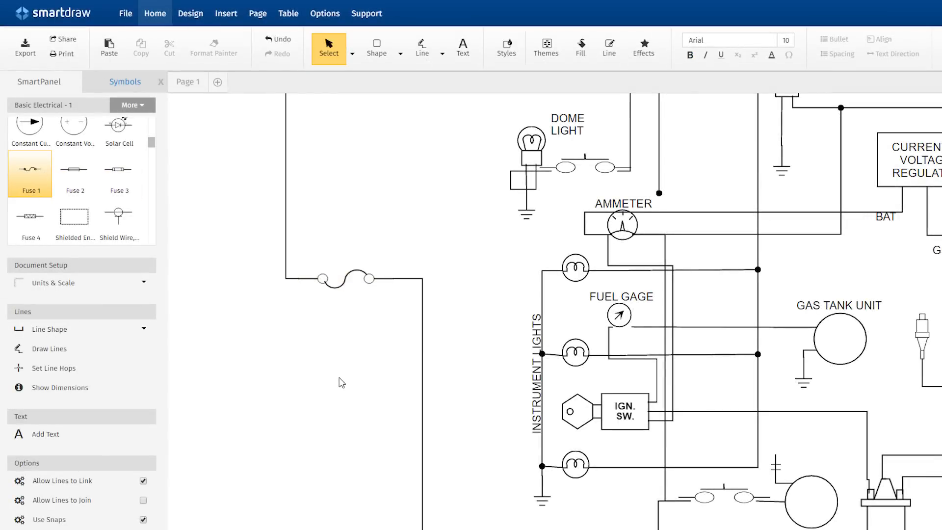
- Delete the fuse from the wire and place an Inductor symbol on the left horizontal wire
drag(347, 280, 421, 376)
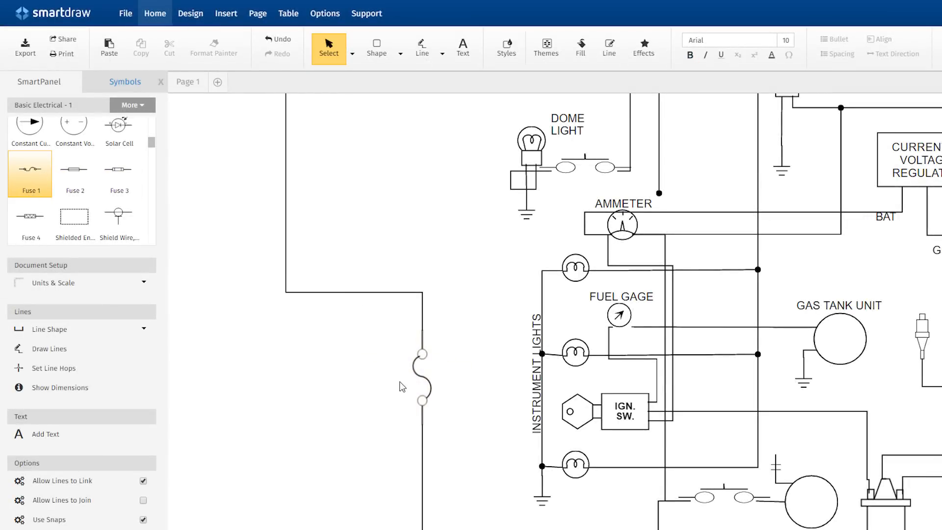
click(422, 376)
key(Delete)
scroll(81, 180, down, 2)
scroll(81, 180, down, 2)
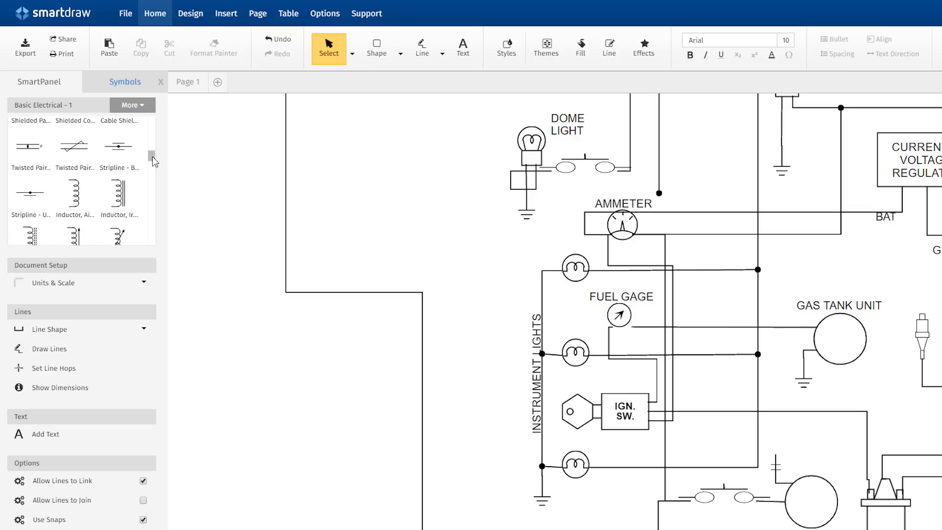
click(75, 197)
mouse_move(75, 197)
mouse_down()
mouse_move(306, 198)
mouse_move(354, 296)
mouse_up()
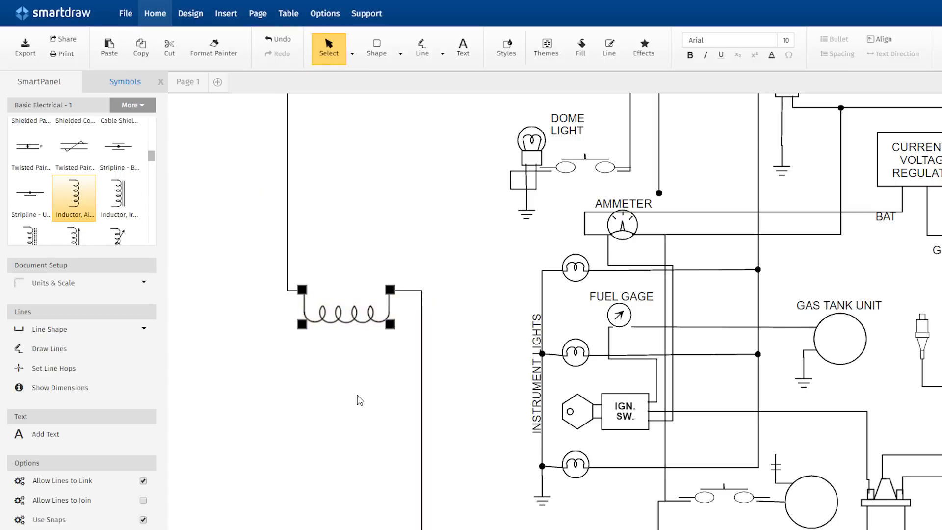
click(357, 400)
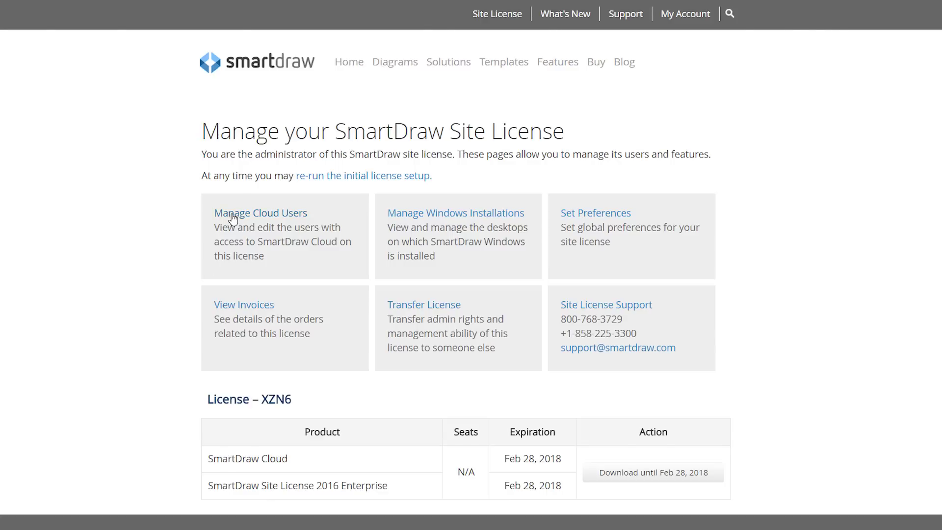
- Set cloud user sign-up to Invite Only, visit site preferences, and start Transfer License
click(232, 218)
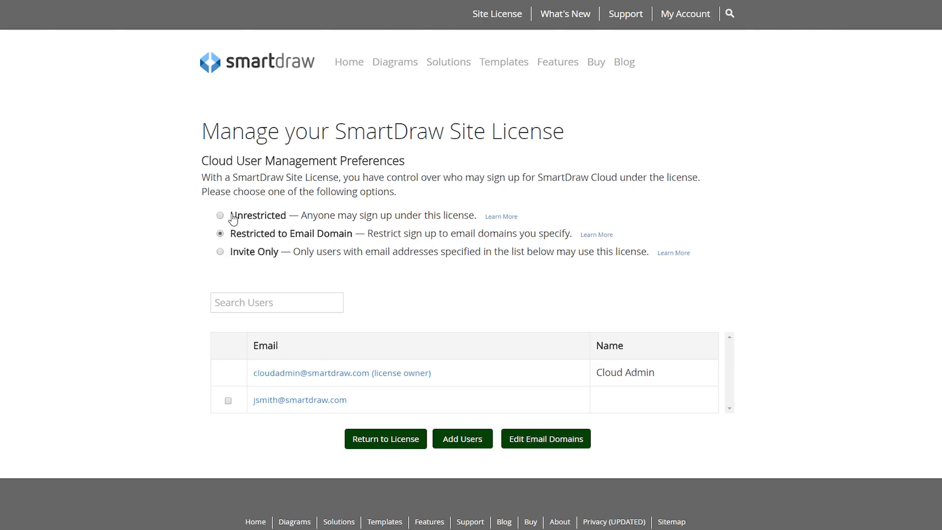
click(220, 252)
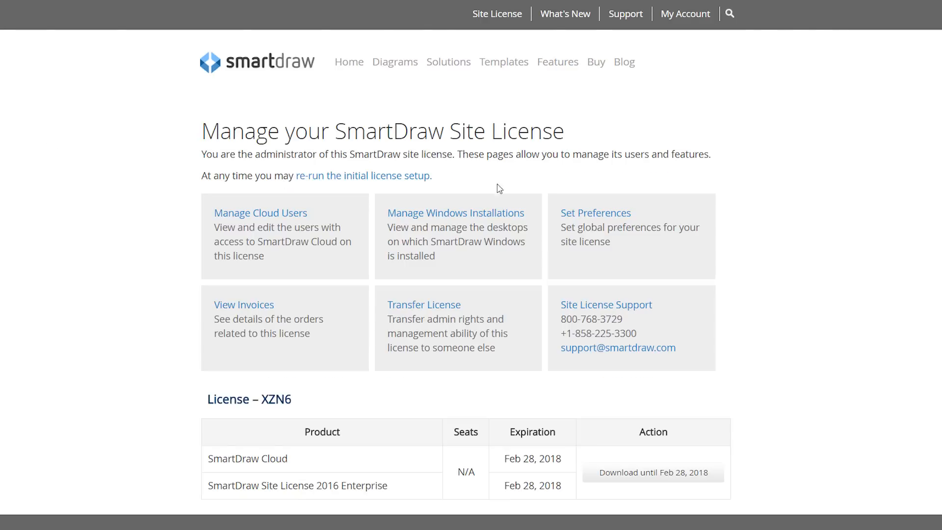
click(567, 218)
click(400, 307)
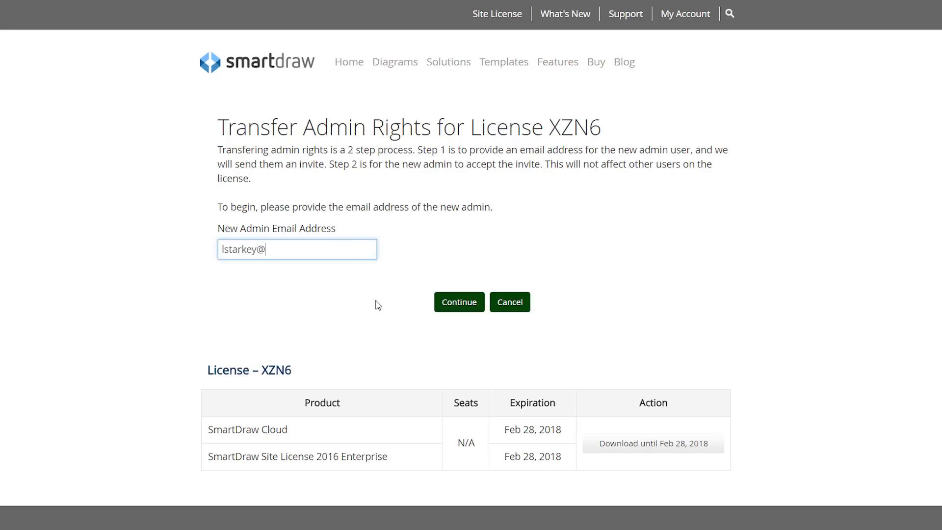
text(smartdraw.com)
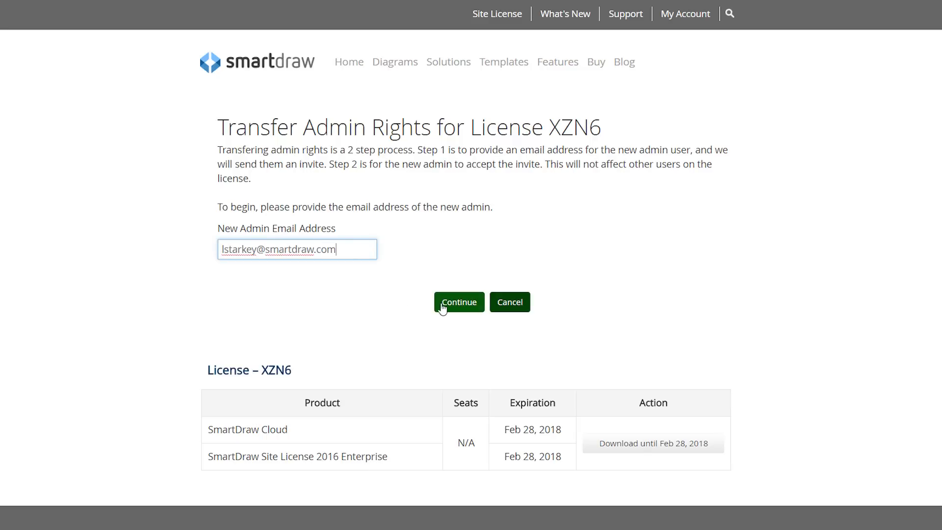